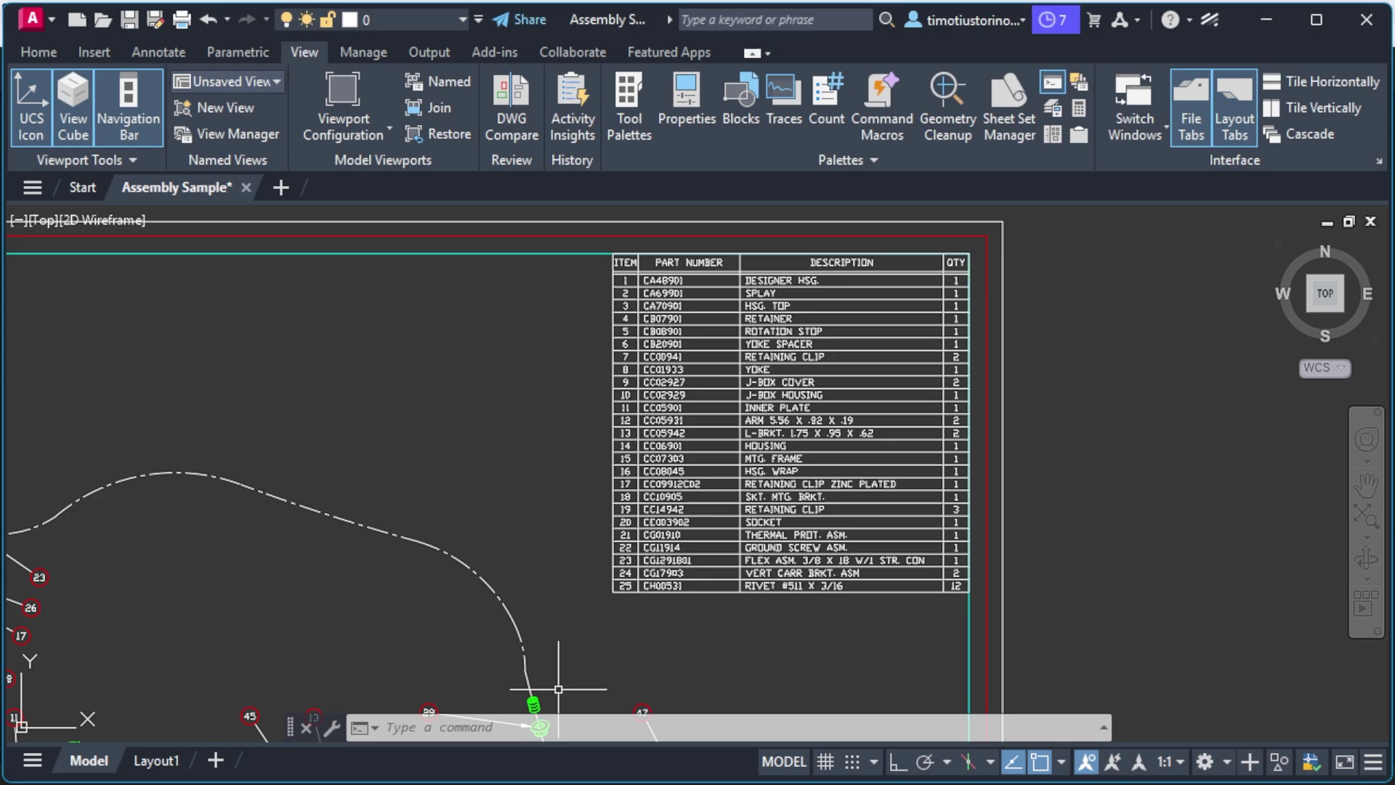
Step: Try to set the UCSBASE system variable to 1
{"action": "left_click", "coordinate": [500, 730]}
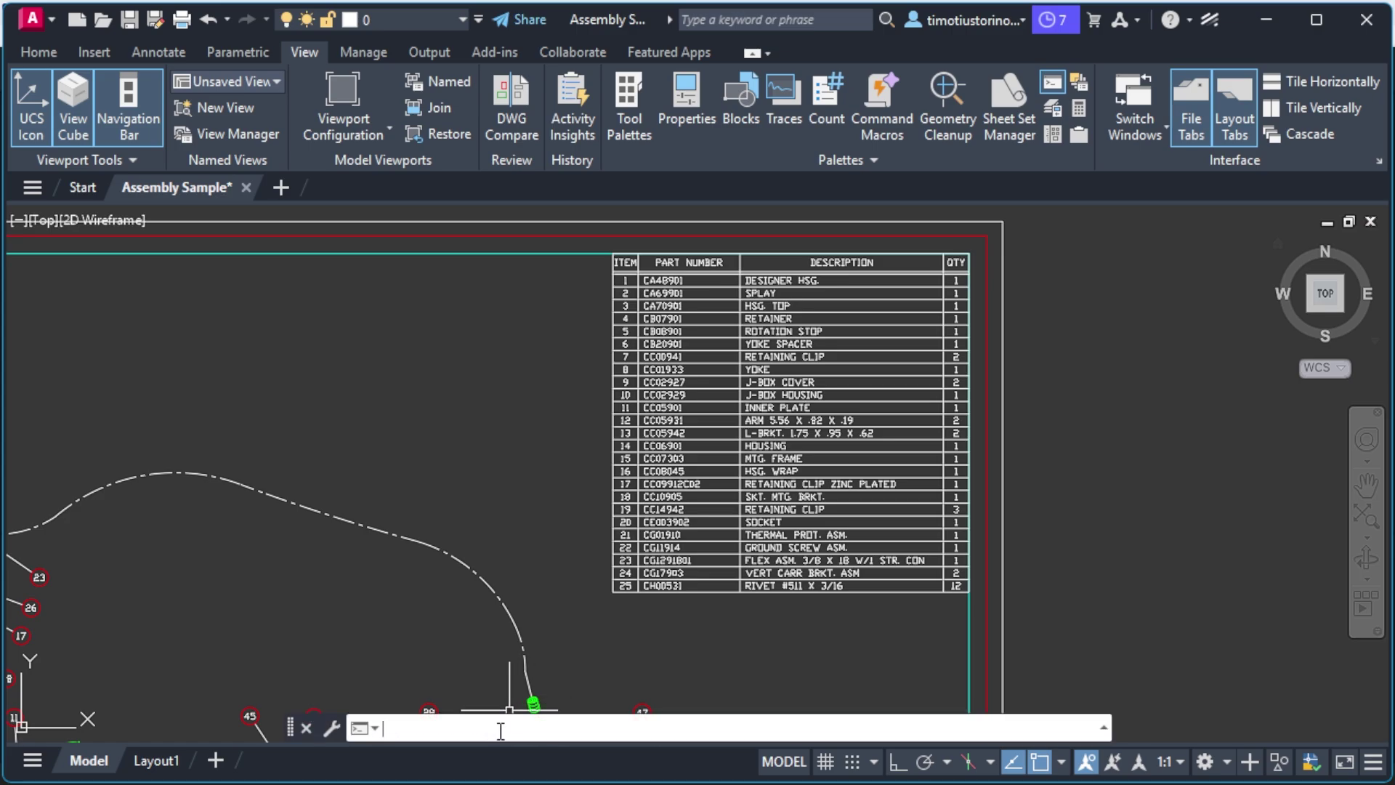
{"action": "type", "text": "UCSBASE"}
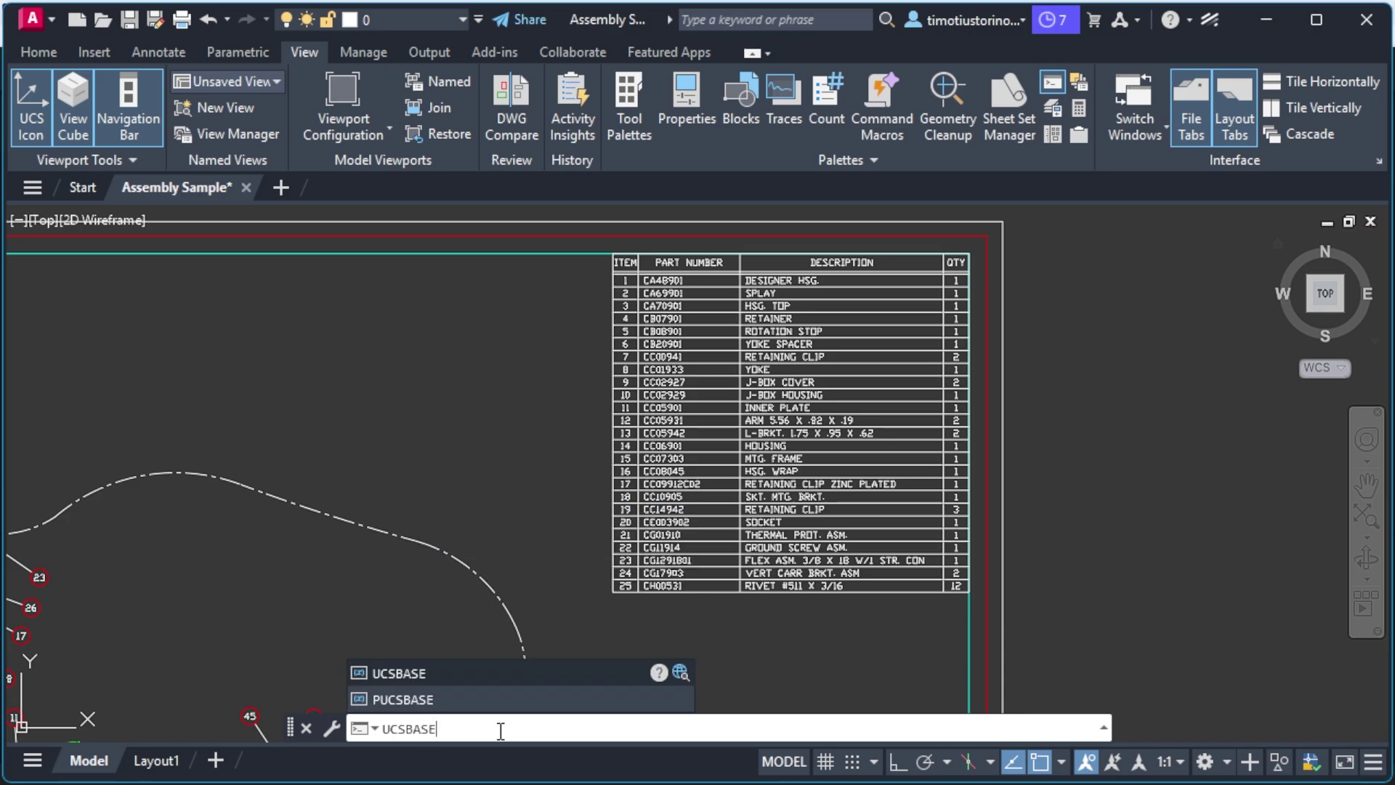
{"action": "key", "text": "Return"}
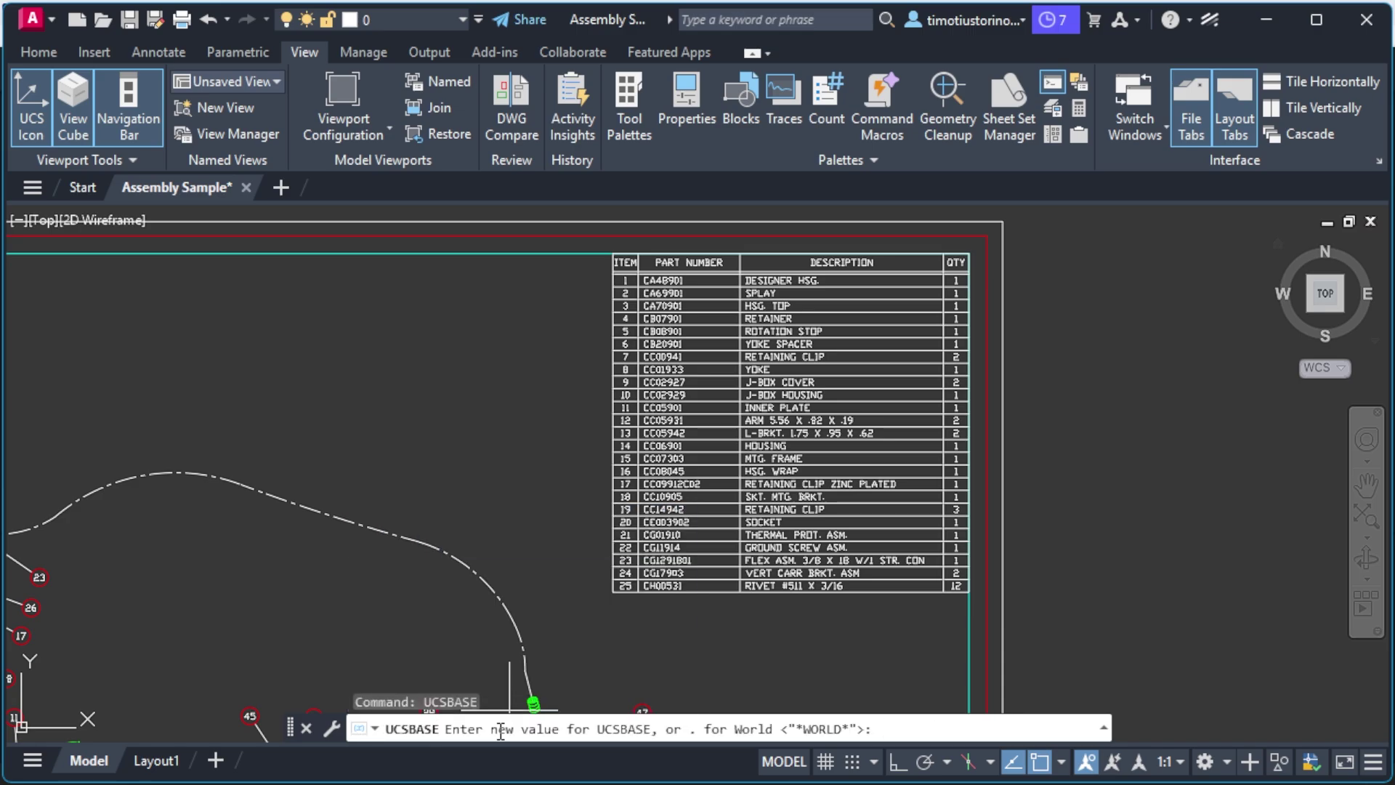
{"action": "type", "text": "1"}
{"action": "key", "text": "Return"}
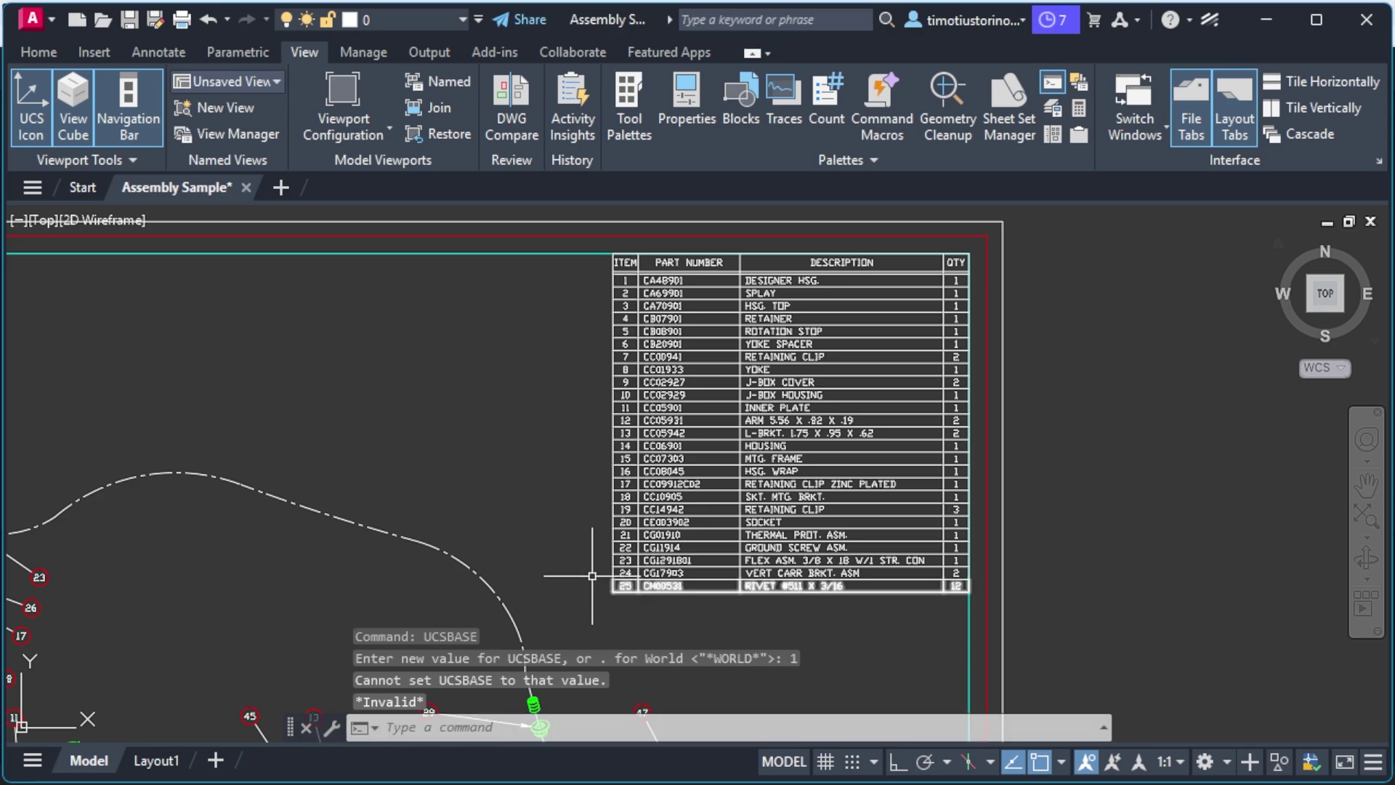
Step: Try to move all drawing objects from a base point in the parts list, entering 0,0 as the second point
{"action": "key", "text": "ctrl+a"}
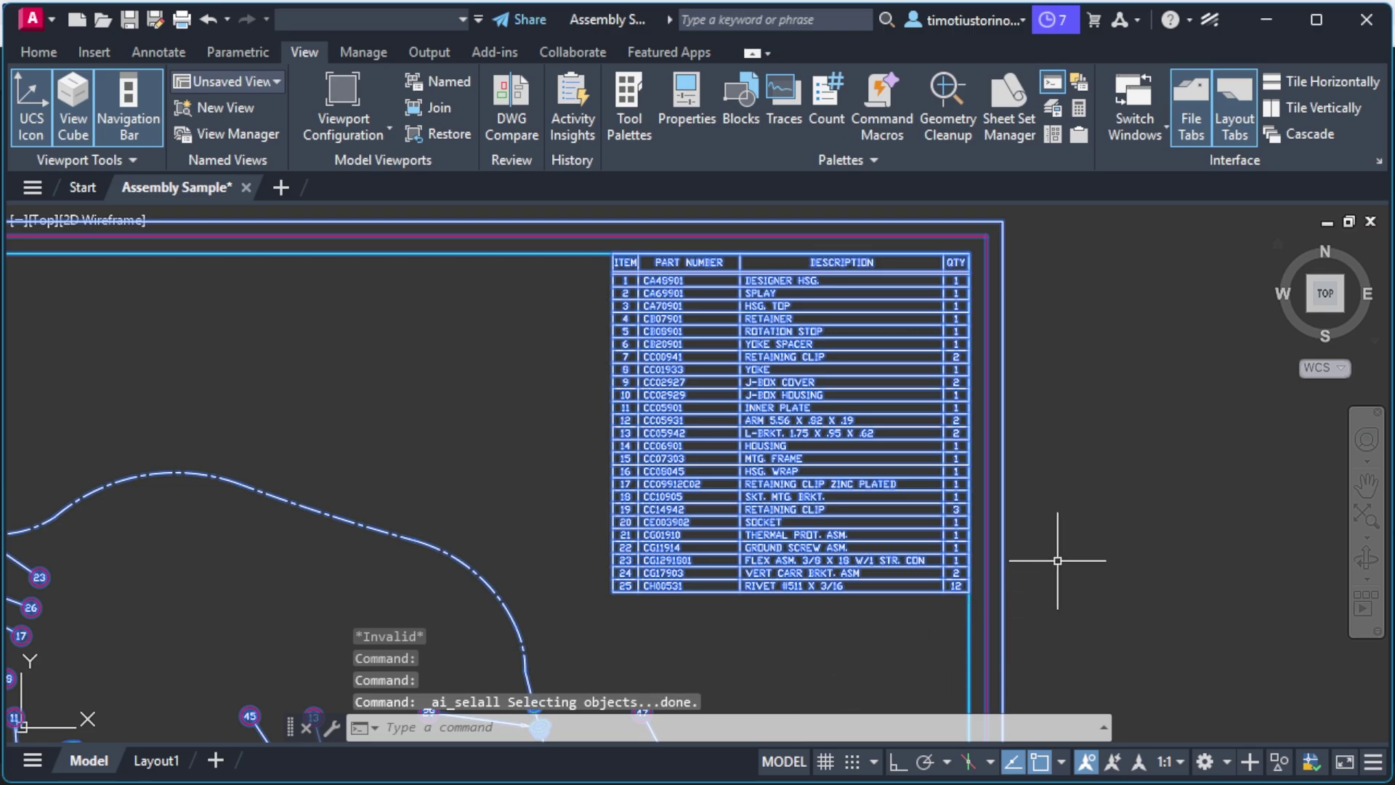
{"action": "type", "text": "MOVE"}
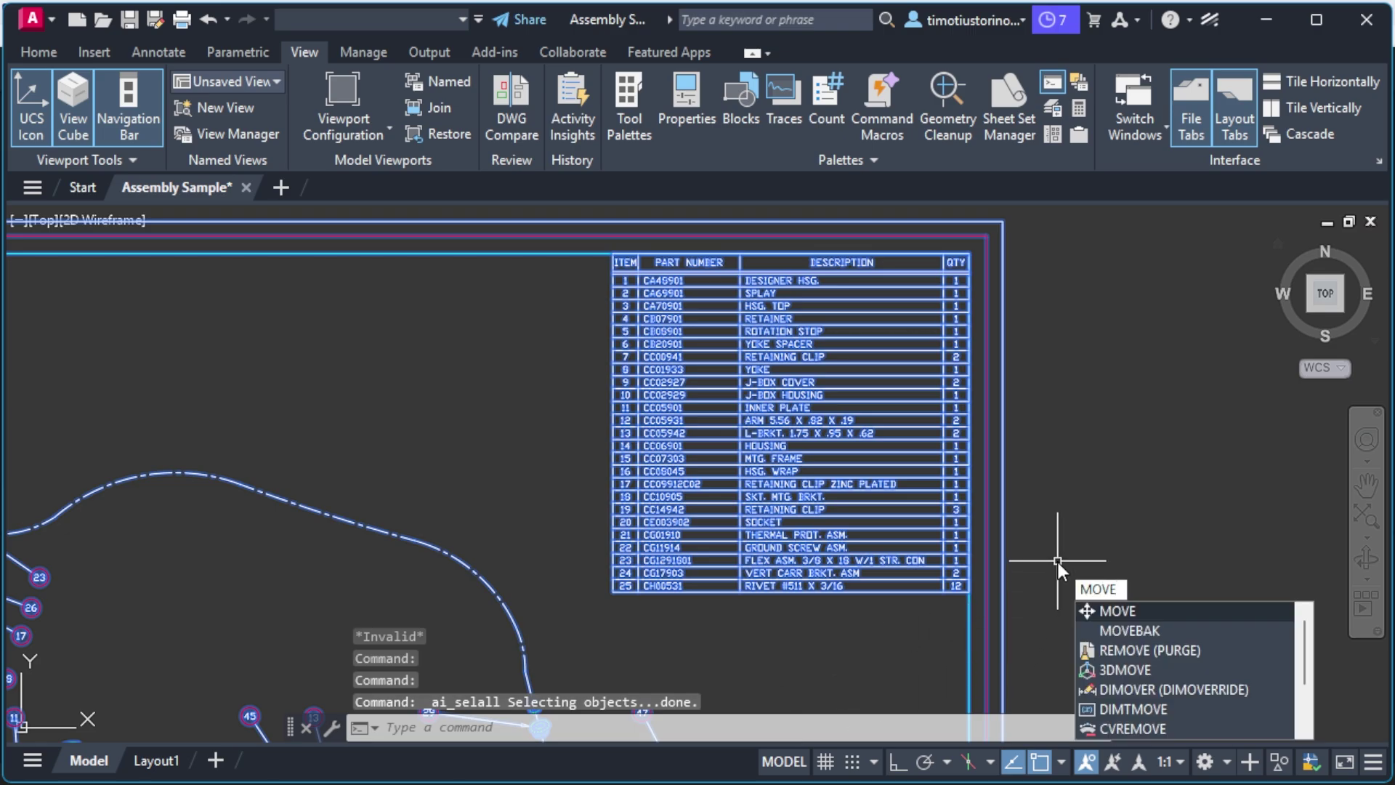
{"action": "key", "text": "Return"}
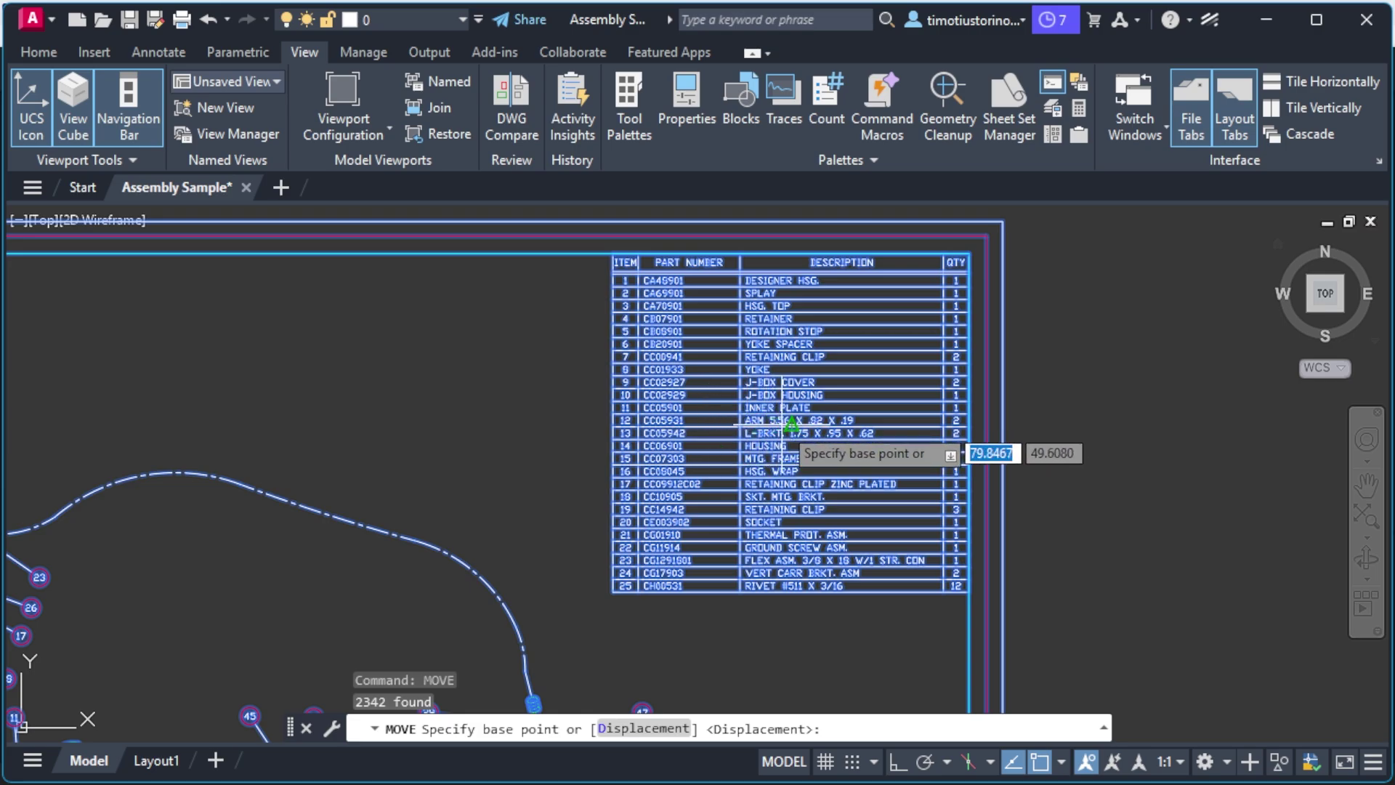
{"action": "left_click", "coordinate": [792, 424]}
{"action": "type", "text": "0"}
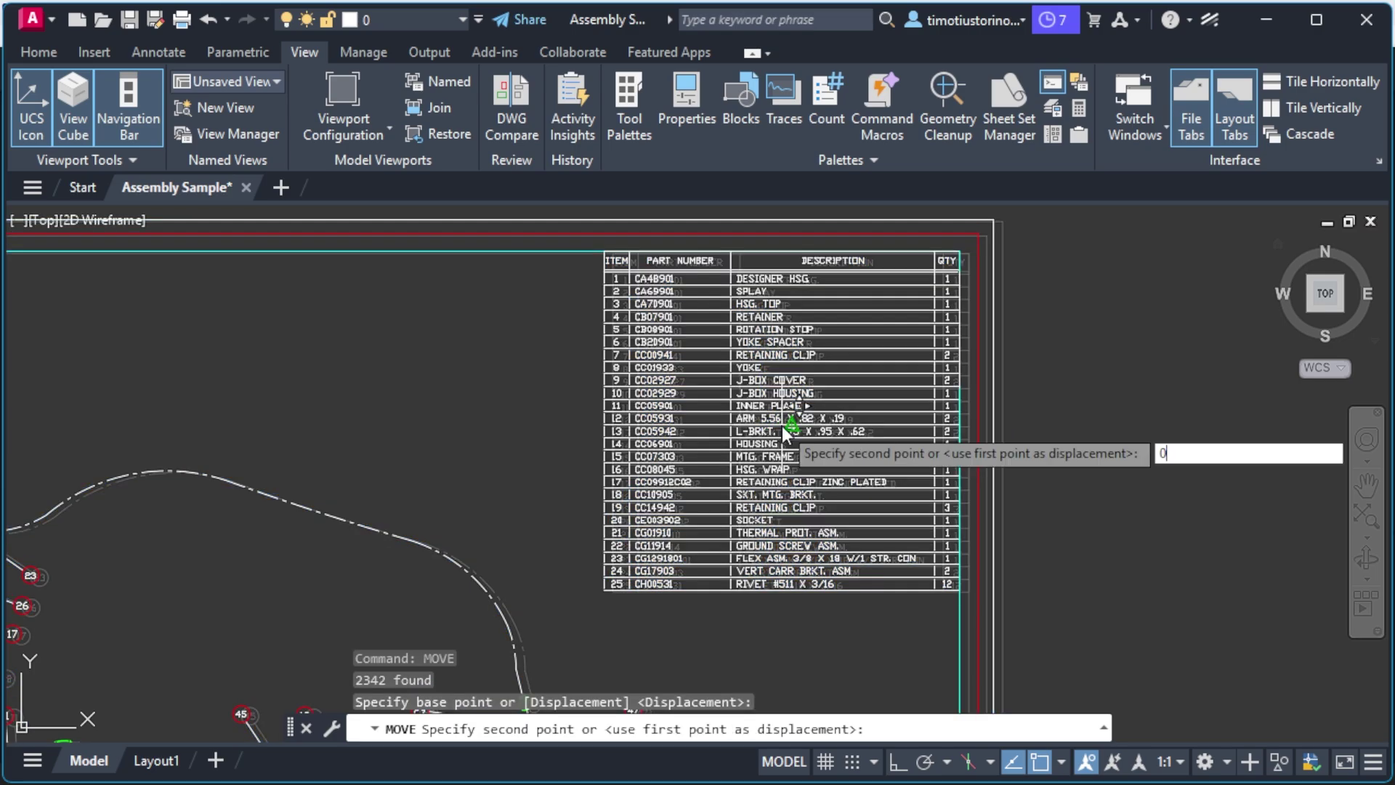
{"action": "key", "text": "Tab"}
{"action": "type", "text": "0"}
{"action": "key", "text": "Tab"}
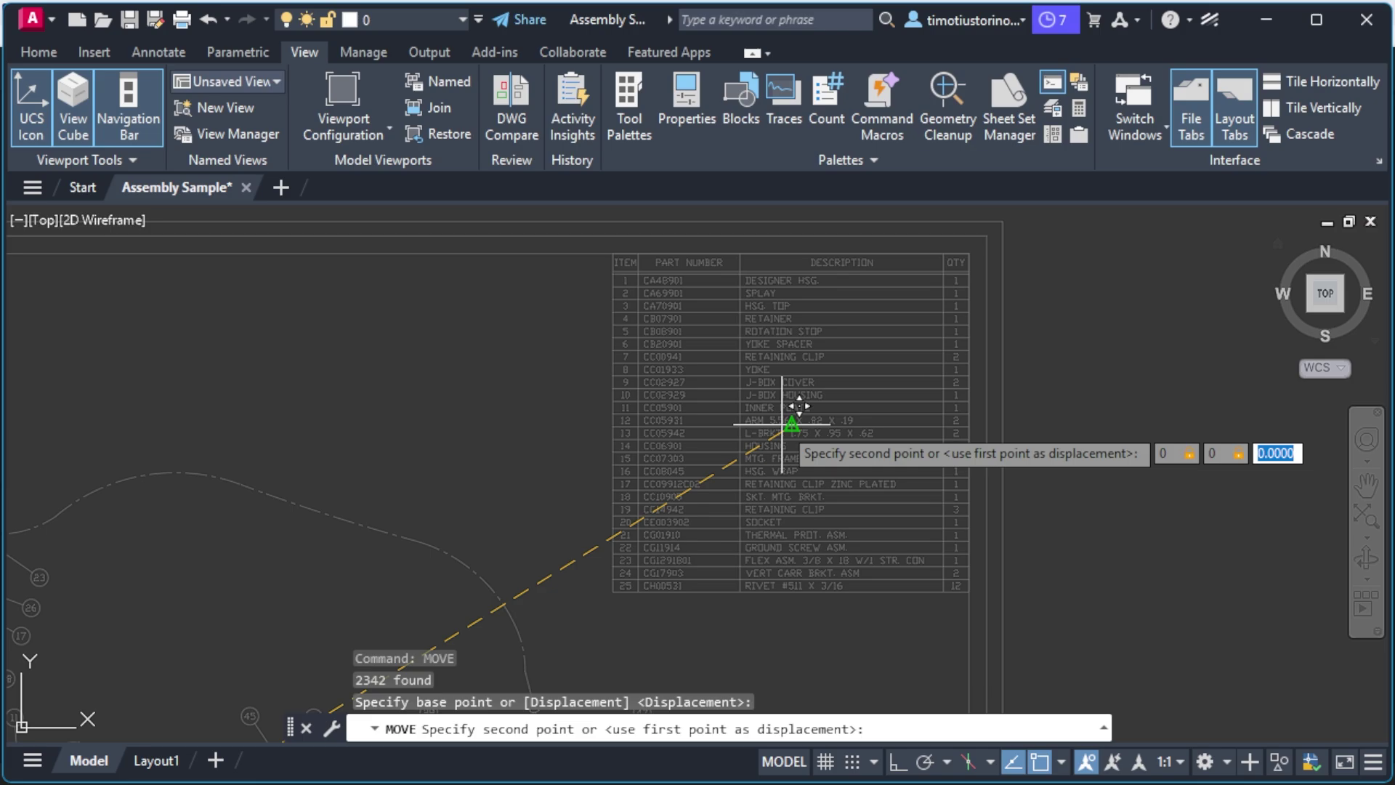
{"action": "scroll", "coordinate": [469, 520], "scroll_direction": "down", "scroll_amount": 4}
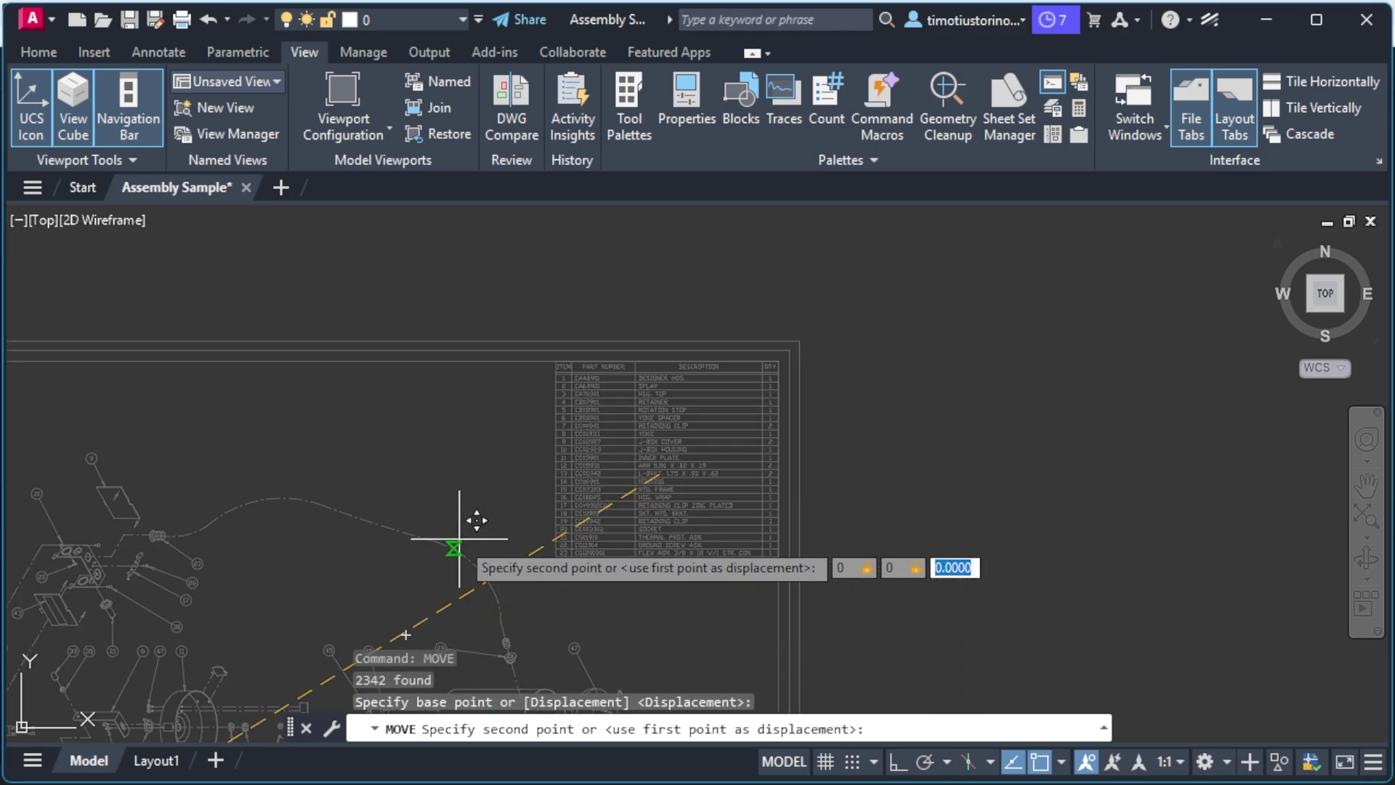
{"action": "scroll", "coordinate": [445, 581], "scroll_direction": "down", "scroll_amount": 2}
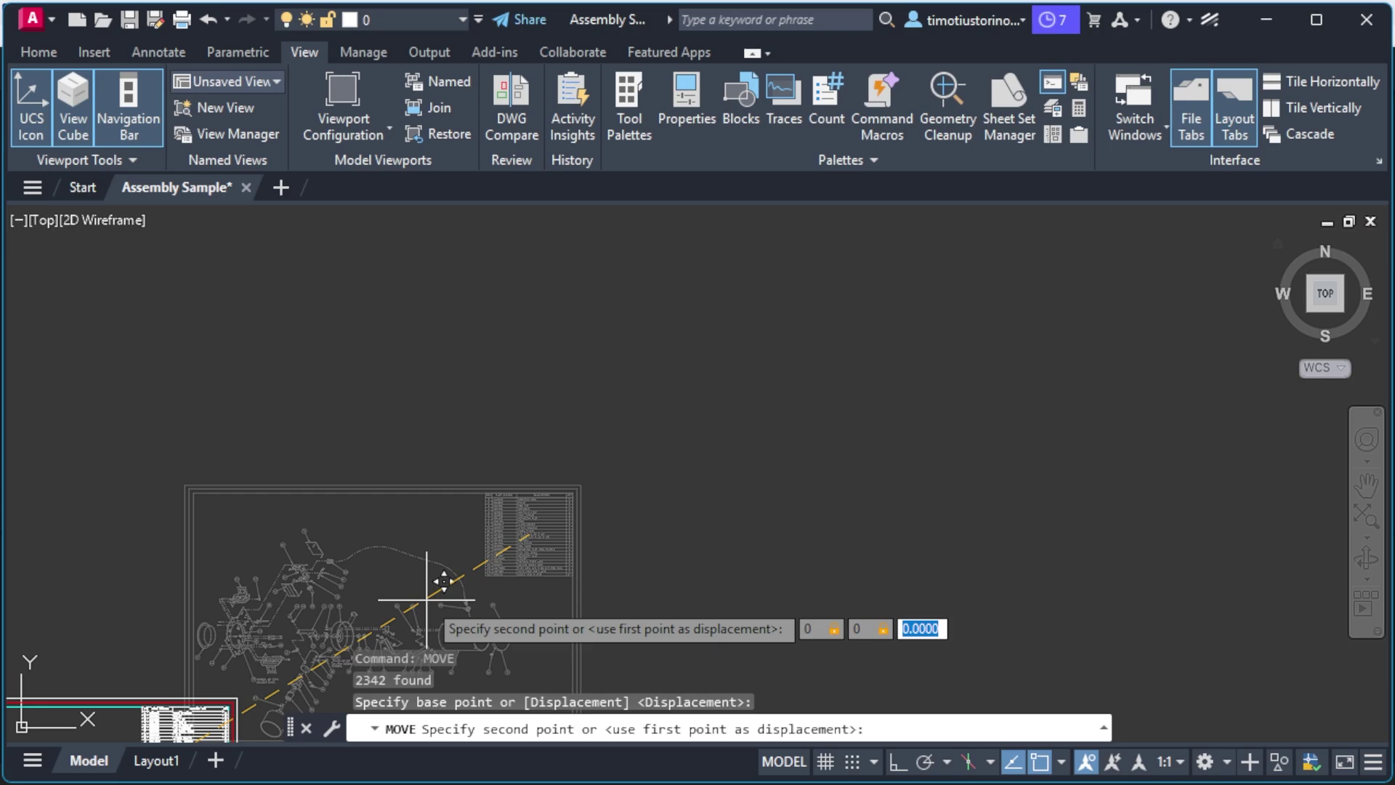
{"action": "key", "text": "Return"}
{"action": "scroll", "coordinate": [440, 553], "scroll_direction": "down", "scroll_amount": 4}
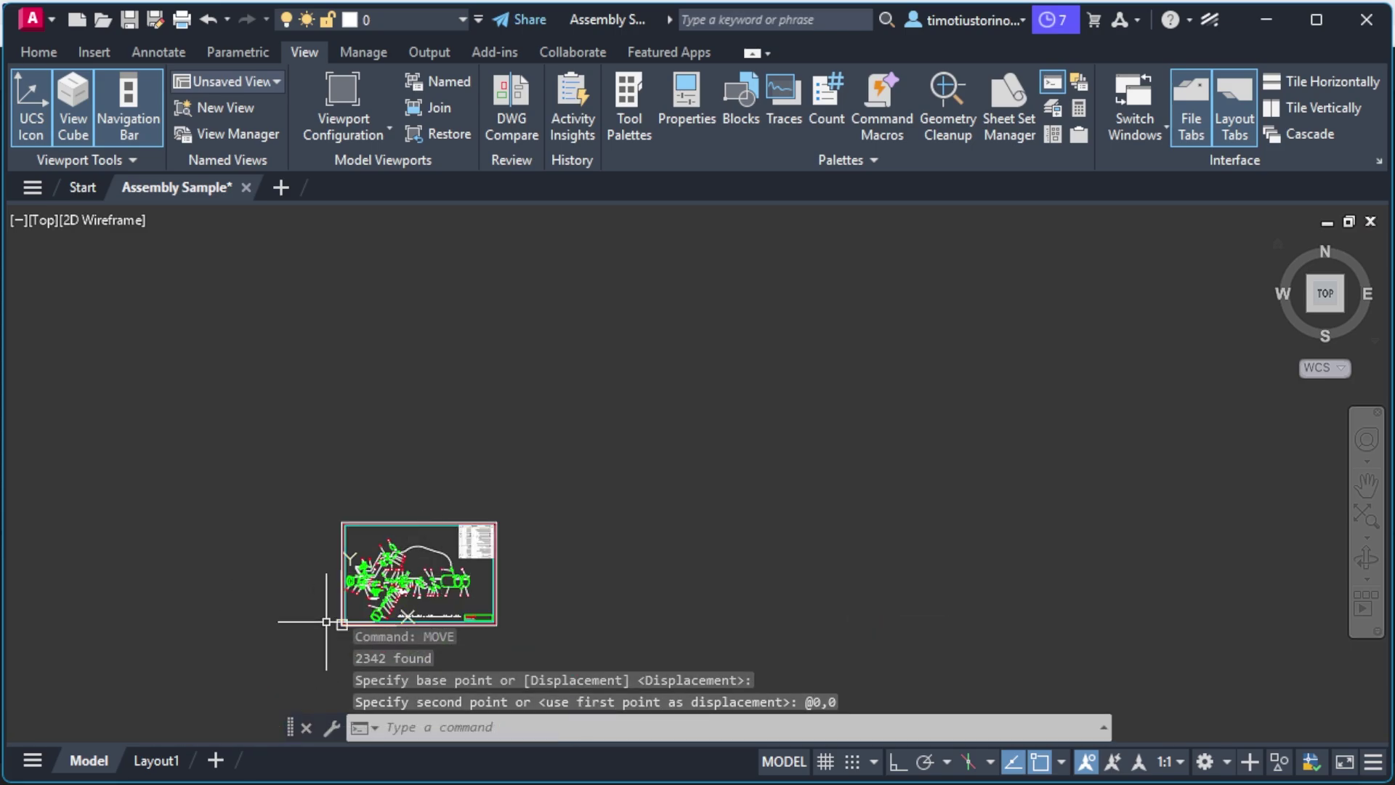
{"action": "scroll", "coordinate": [309, 610], "scroll_direction": "up", "scroll_amount": 6}
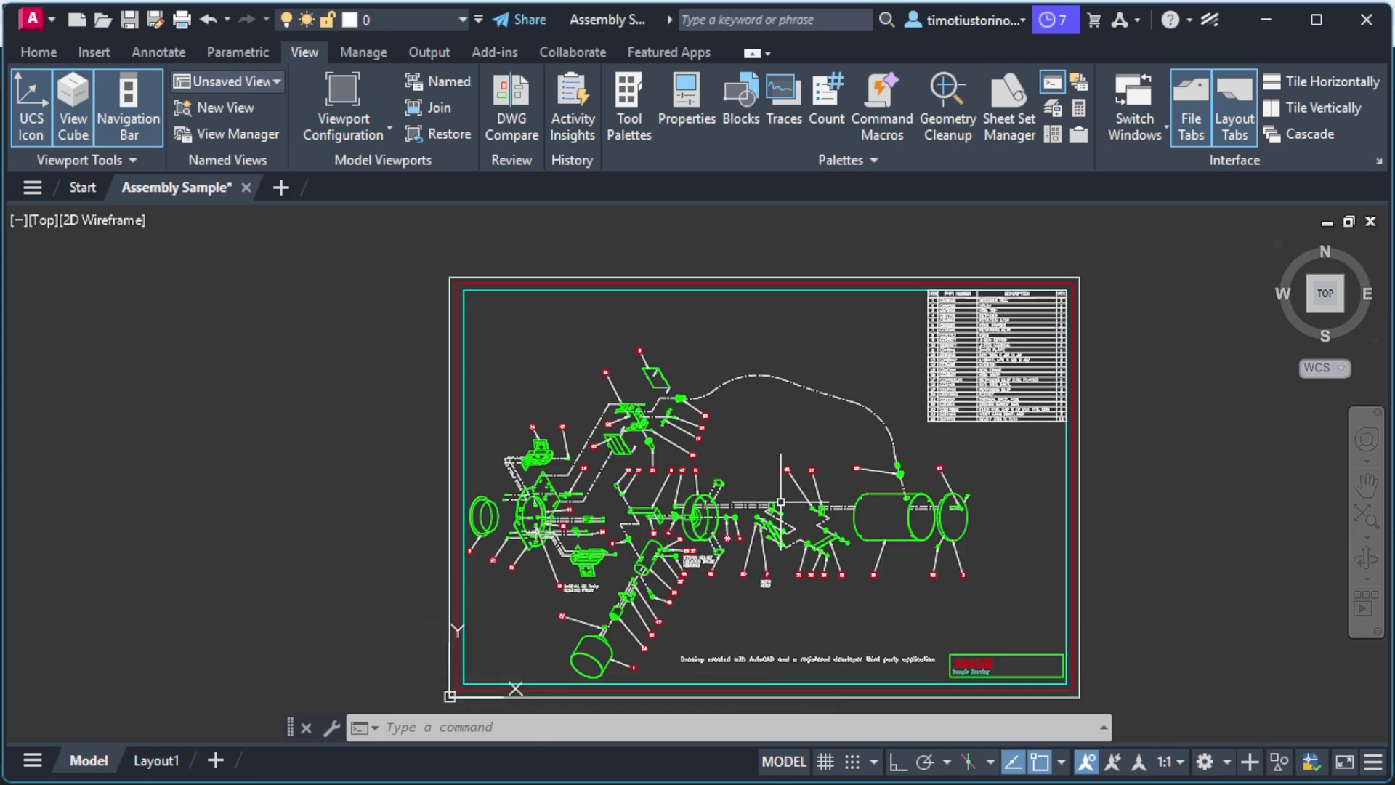
Step: Move all drawing objects from base point 0,0,0 to a free point a short distance up and left of the origin
{"action": "key", "text": "ctrl+a"}
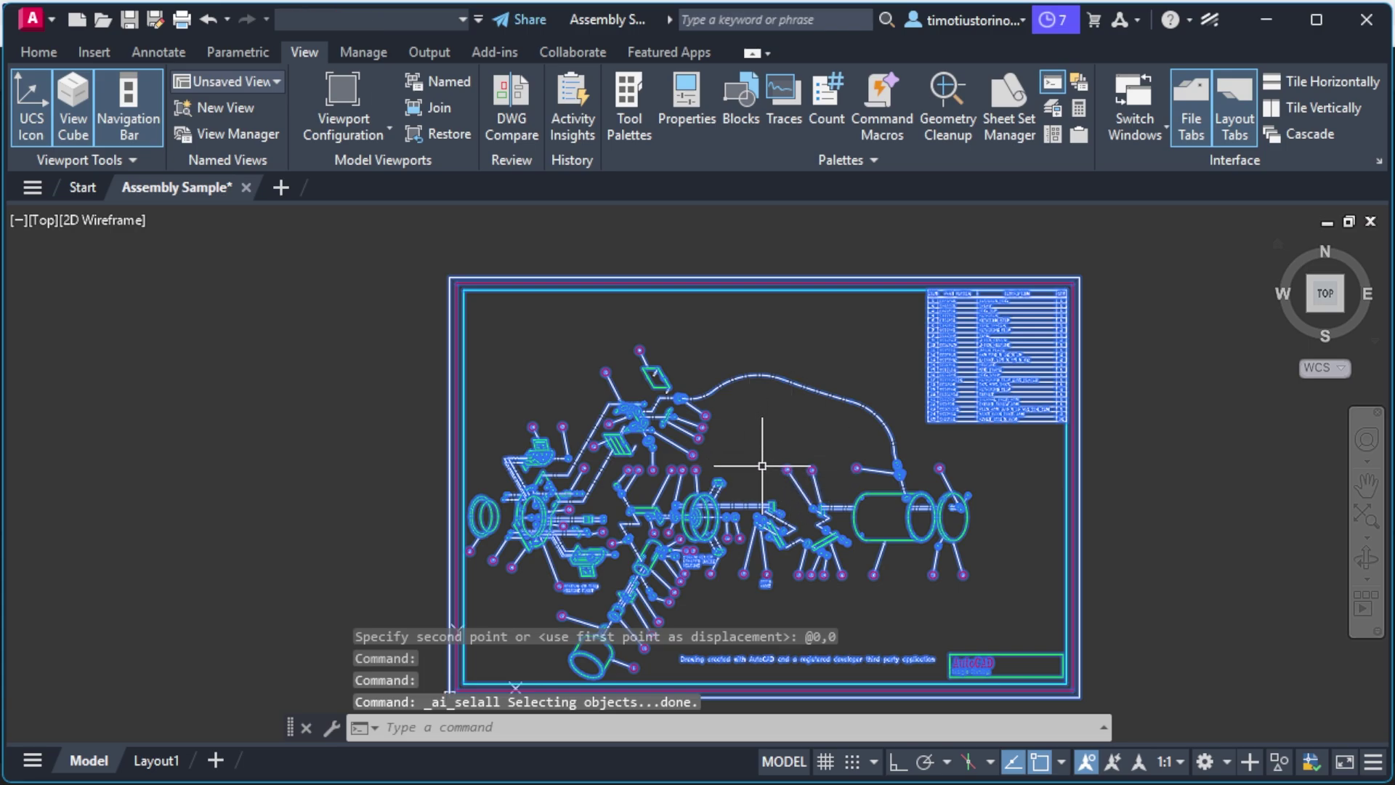
{"action": "left_click", "coordinate": [613, 727]}
{"action": "type", "text": "M"}
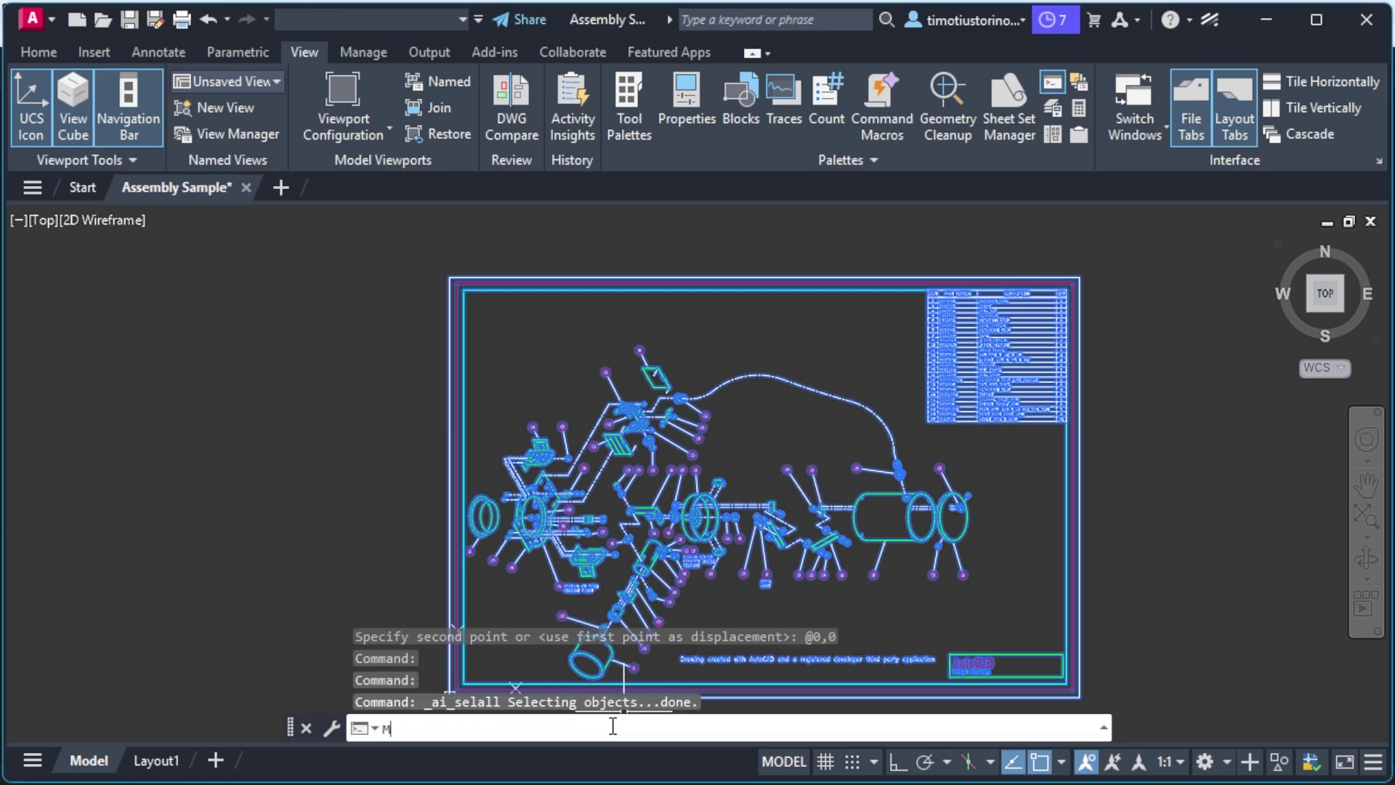
{"action": "type", "text": "OVE"}
{"action": "key", "text": "Return"}
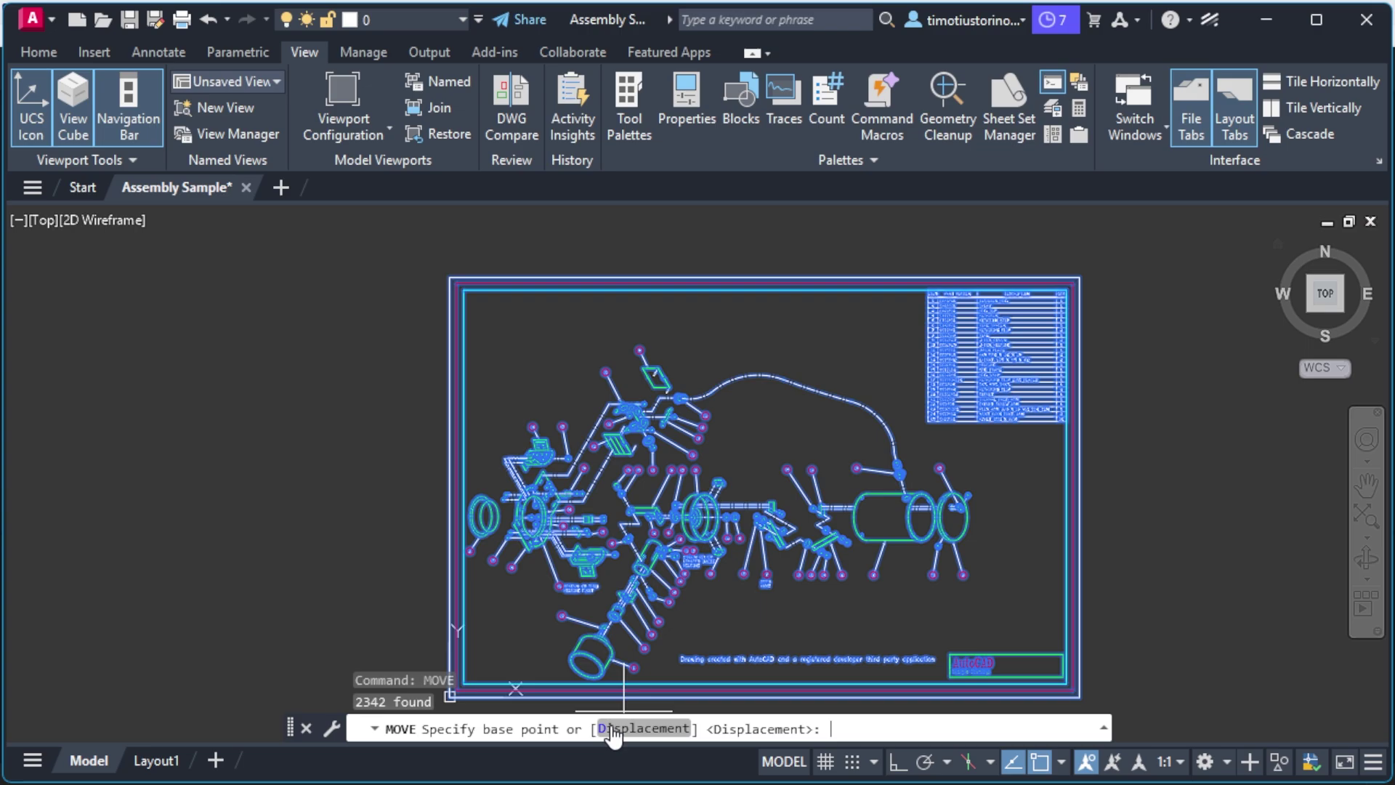
{"action": "type", "text": "0,0"}
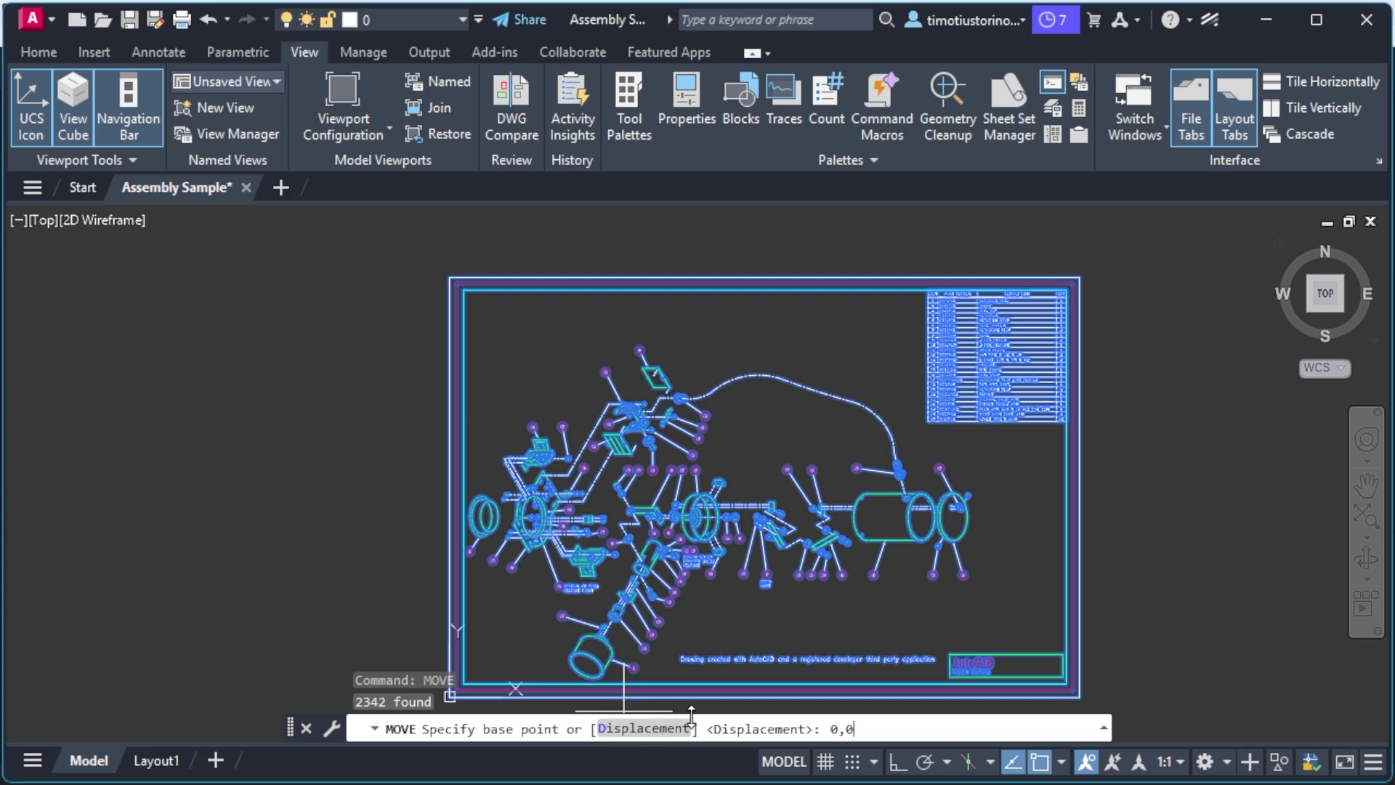
{"action": "type", "text": ",0"}
{"action": "key", "text": "Return"}
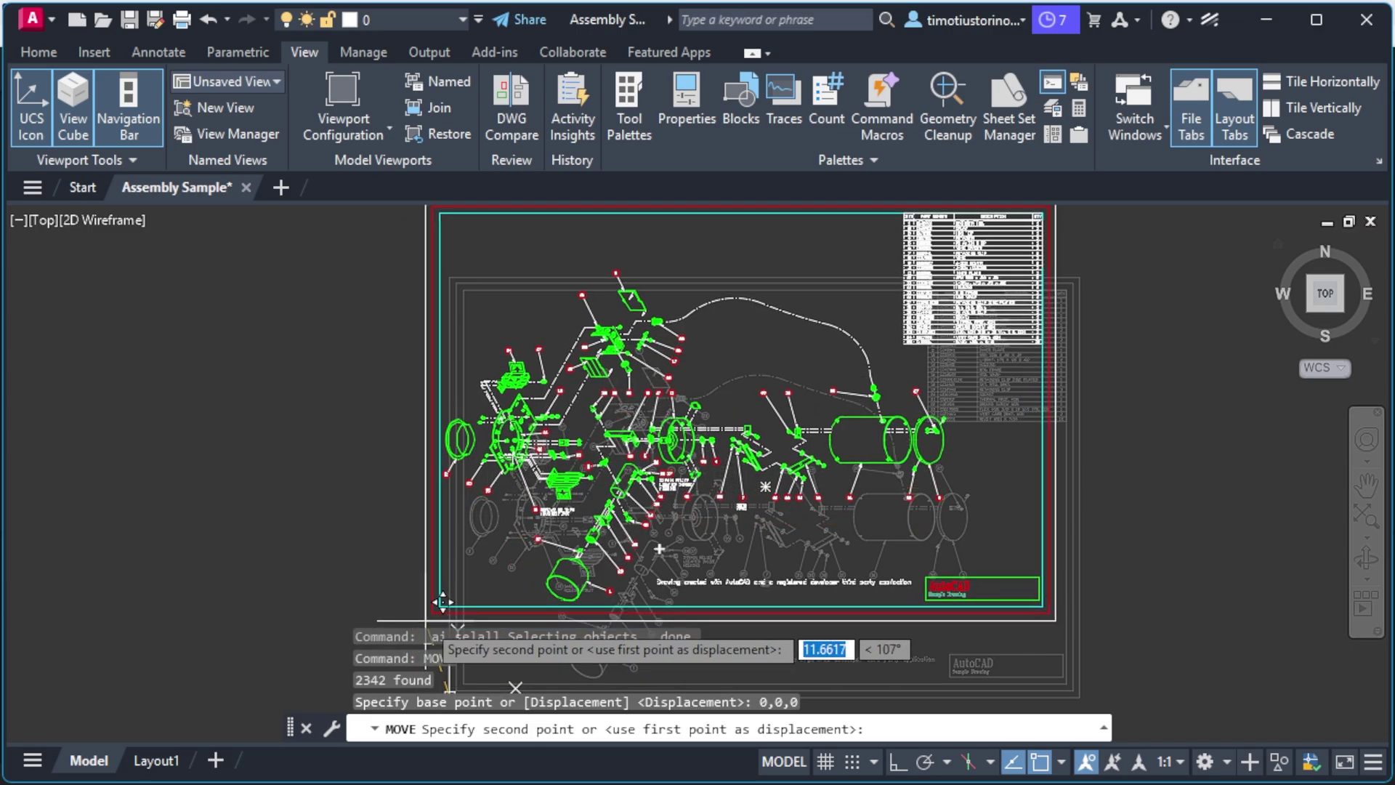
{"action": "left_click", "coordinate": [413, 601]}
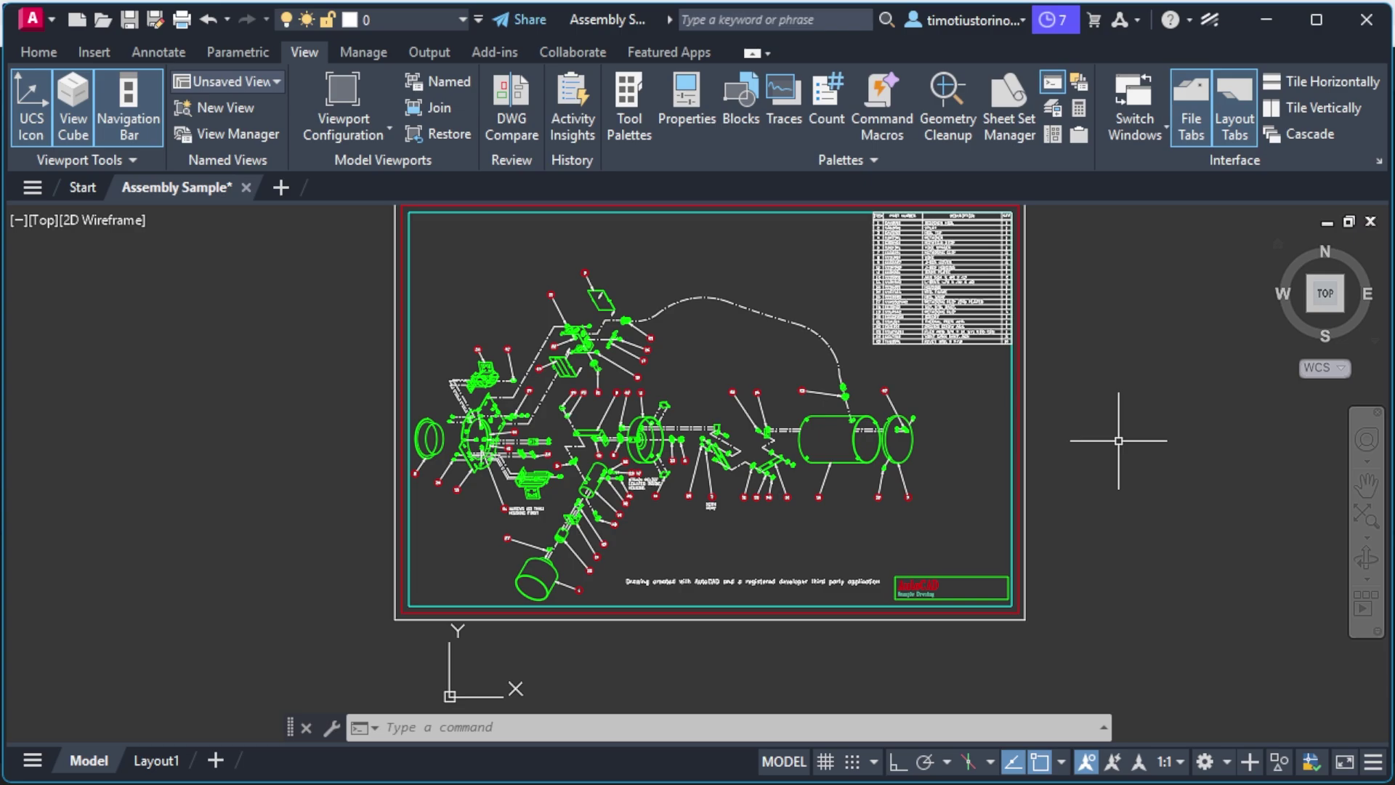
Step: Increase the AutoSnap marker size slightly in the drafting options and apply the change
{"action": "left_click", "coordinate": [664, 726]}
{"action": "type", "text": "OPT"}
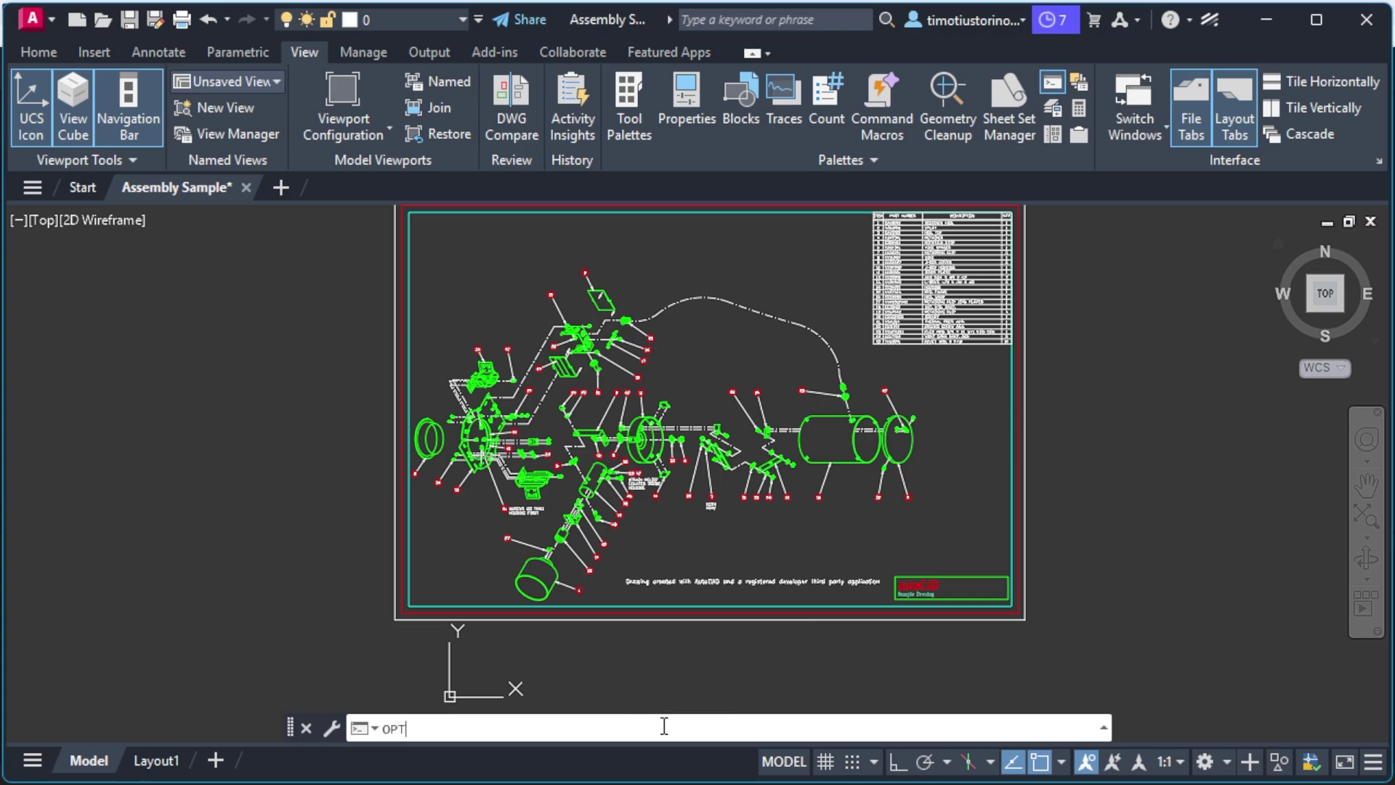
{"action": "type", "text": "IONS"}
{"action": "key", "text": "Return"}
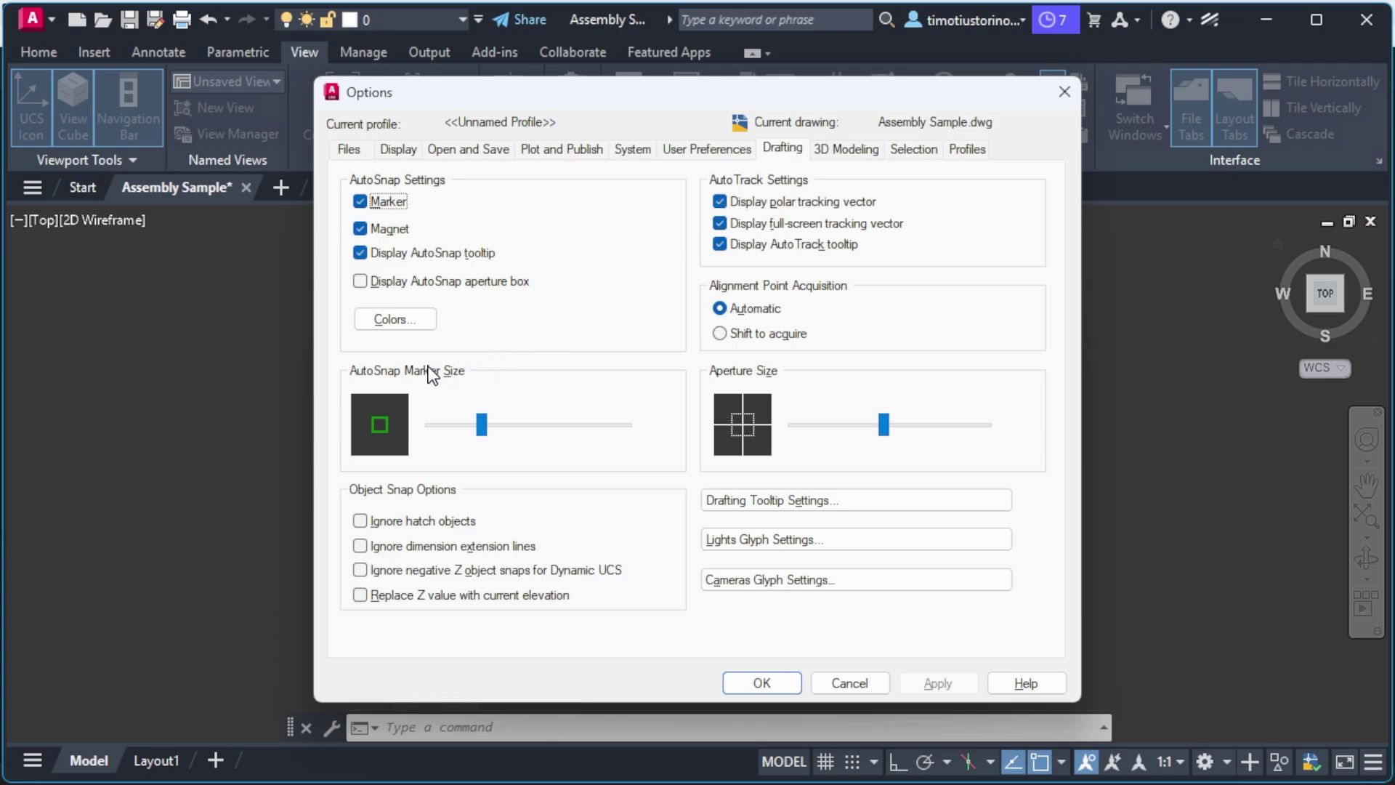
{"action": "mouse_move", "coordinate": [482, 425]}
{"action": "left_mouse_down"}
{"action": "mouse_move", "coordinate": [466, 424]}
{"action": "mouse_move", "coordinate": [539, 413]}
{"action": "mouse_move", "coordinate": [512, 422]}
{"action": "left_mouse_up"}
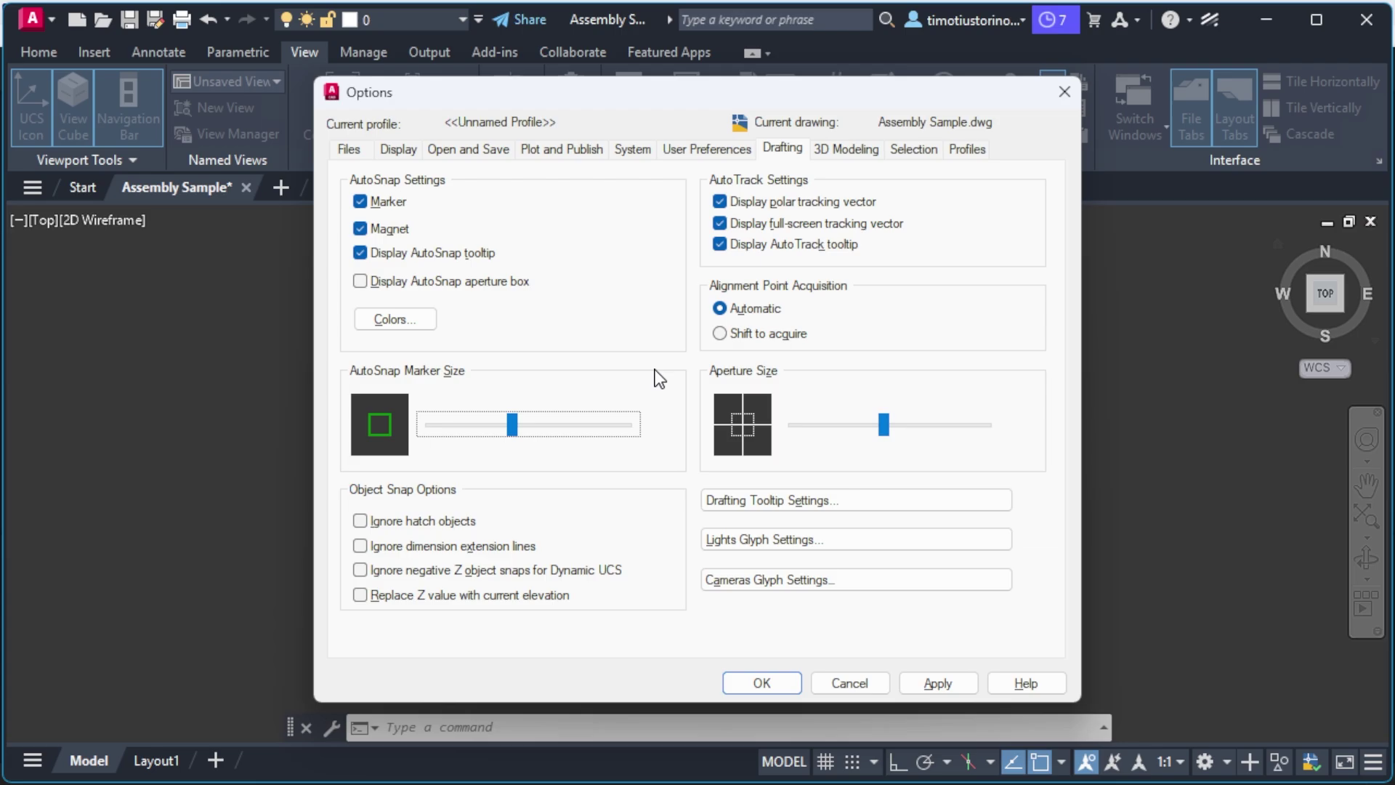
{"action": "left_click", "coordinate": [935, 686]}
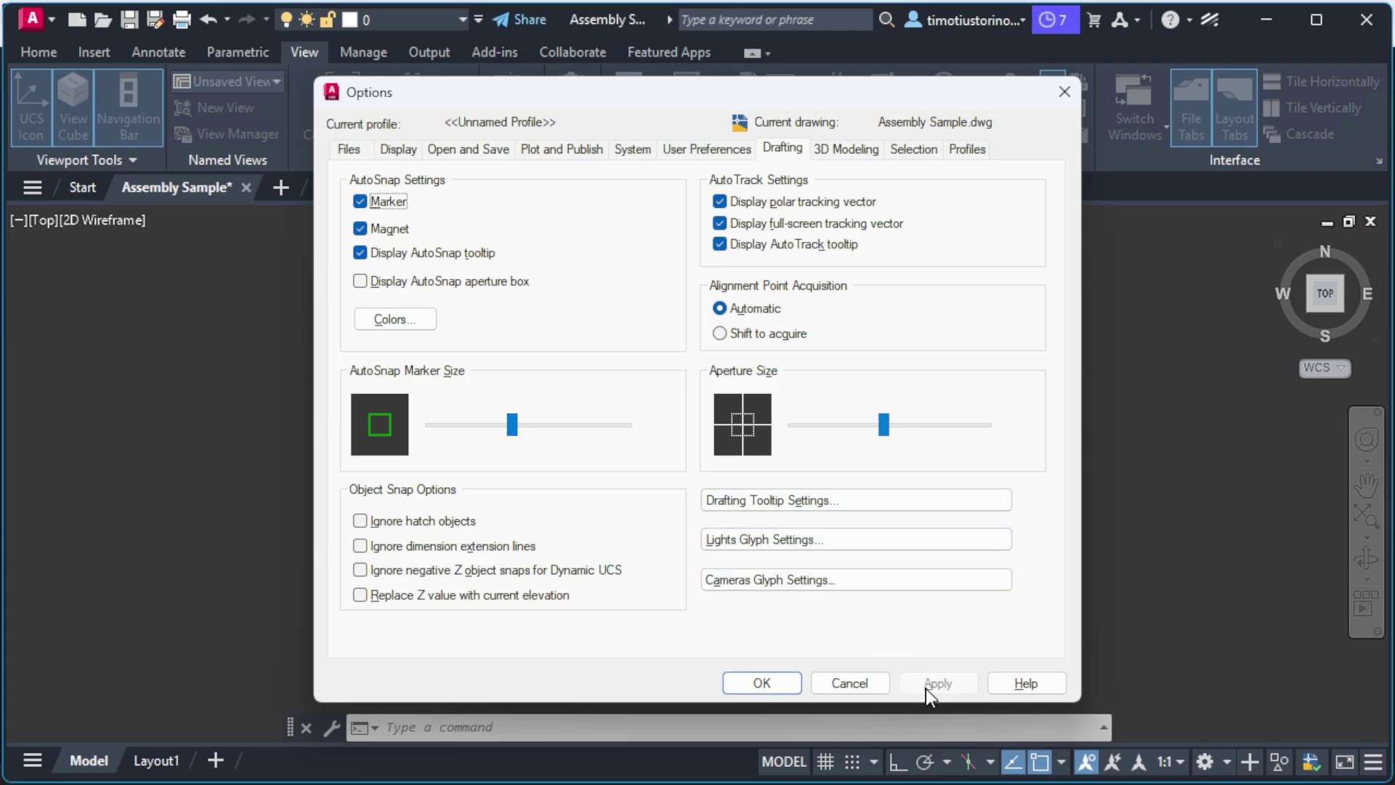
{"action": "left_click", "coordinate": [749, 691]}
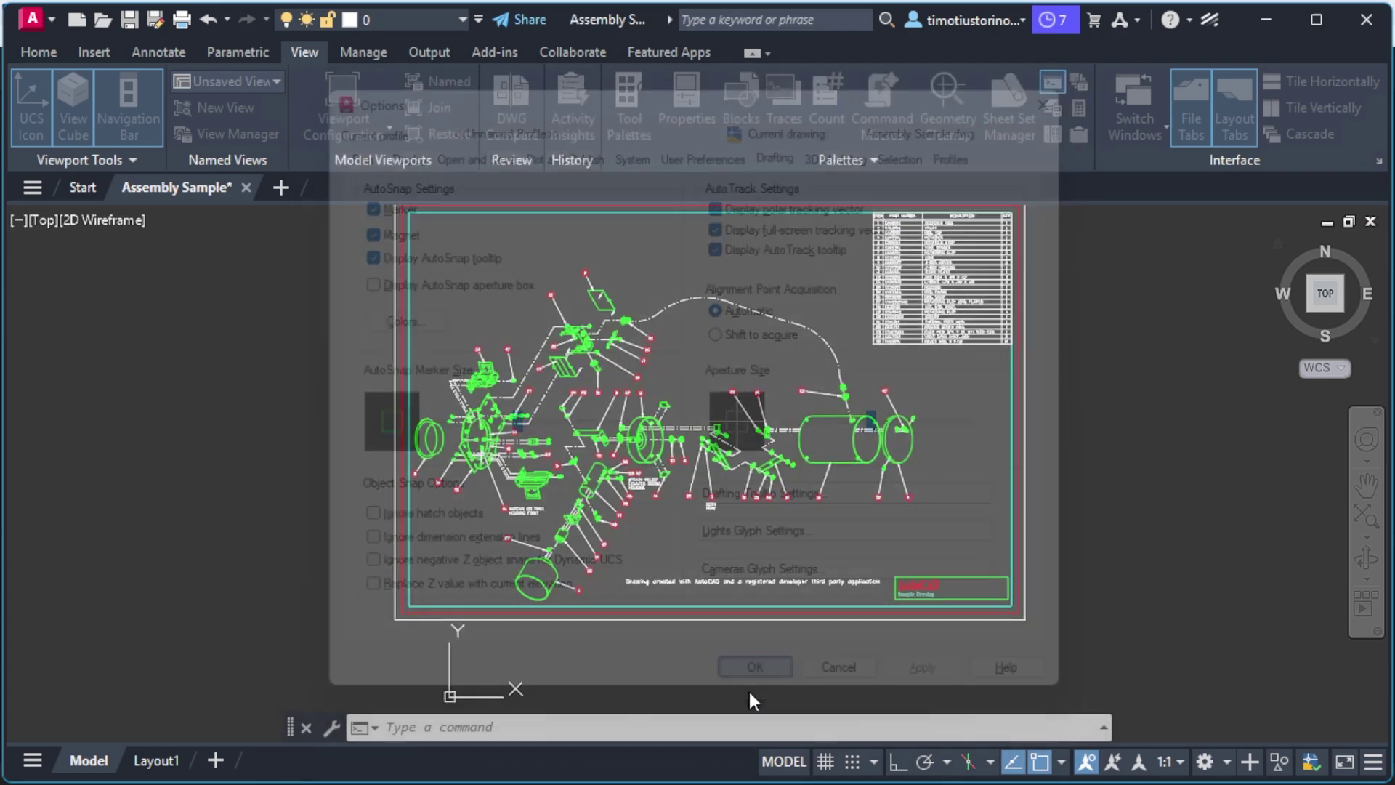